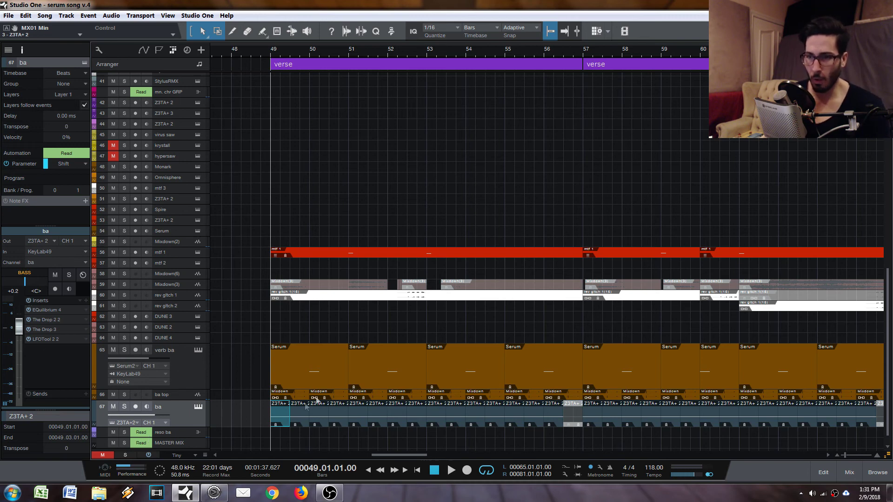
- Play the verse from bar 49 with the ba bass track soloed, and again with the full mix
{"action": "left_click", "coordinate": [124, 407]}
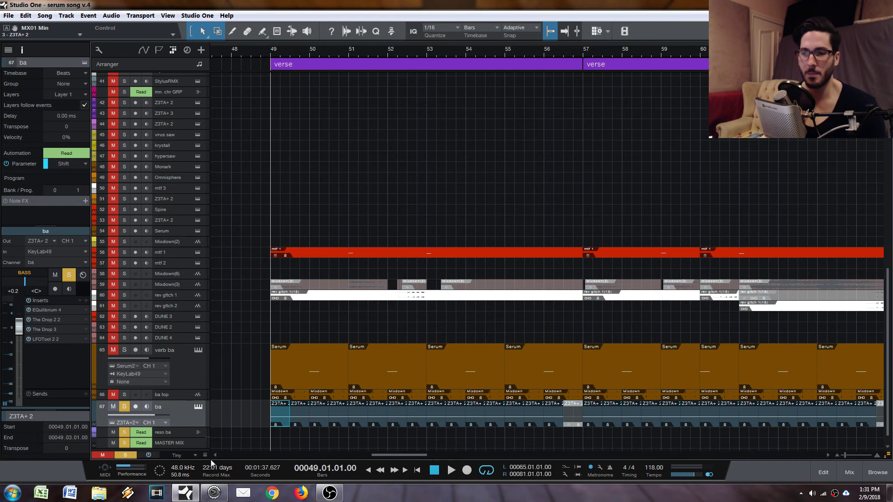
{"action": "key", "text": "space"}
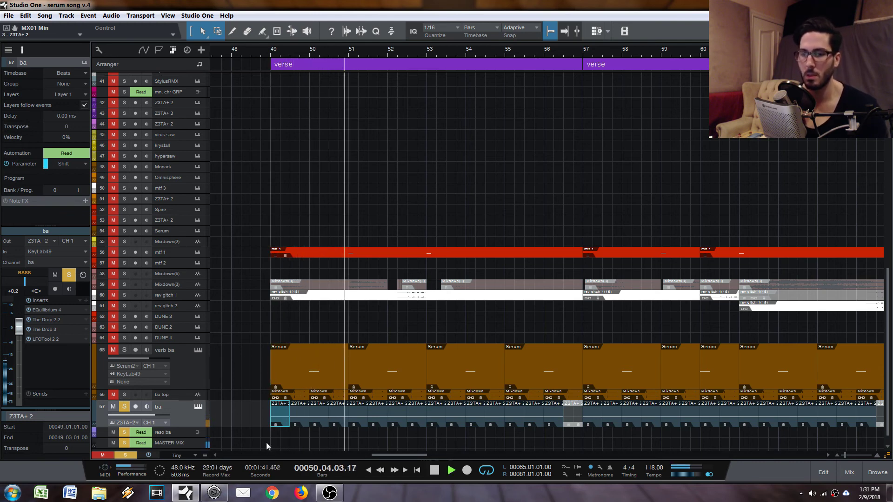
{"action": "key", "text": "space"}
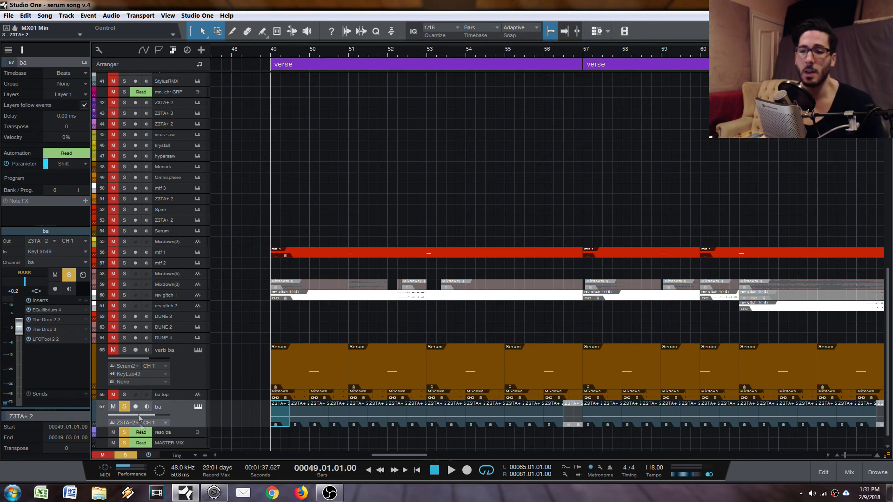
{"action": "left_click", "coordinate": [124, 407]}
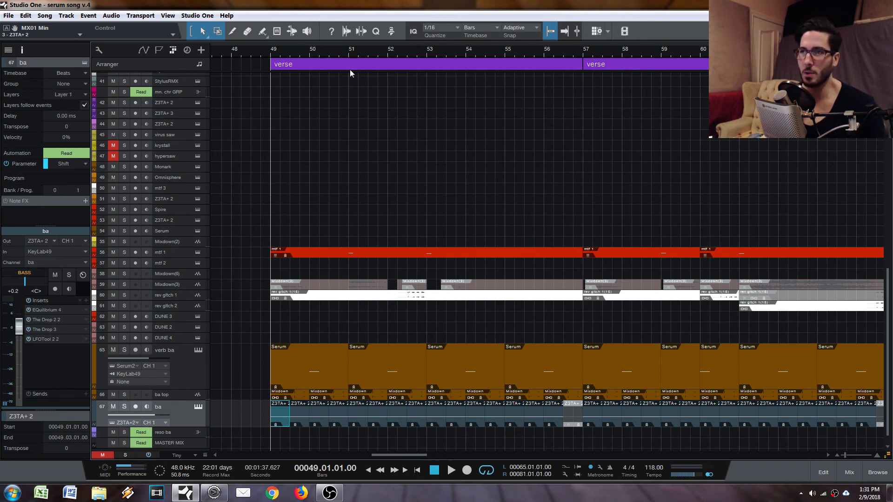
{"action": "key", "text": "space"}
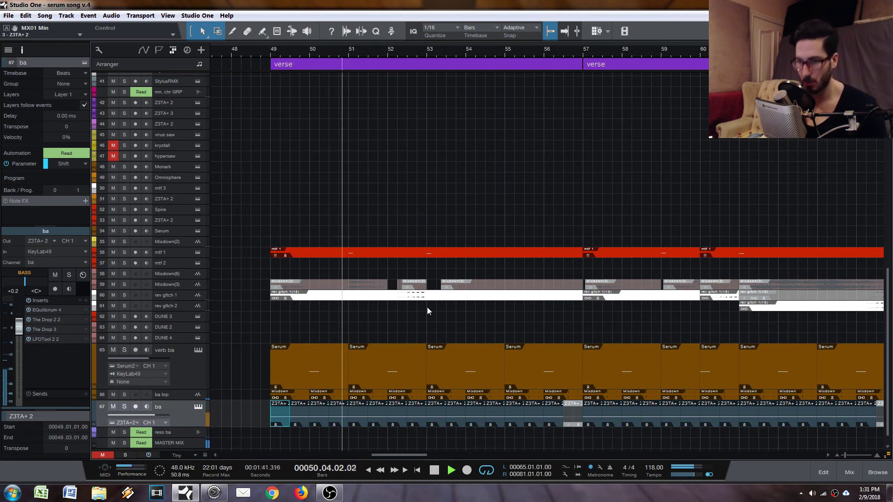
{"action": "key", "text": "space"}
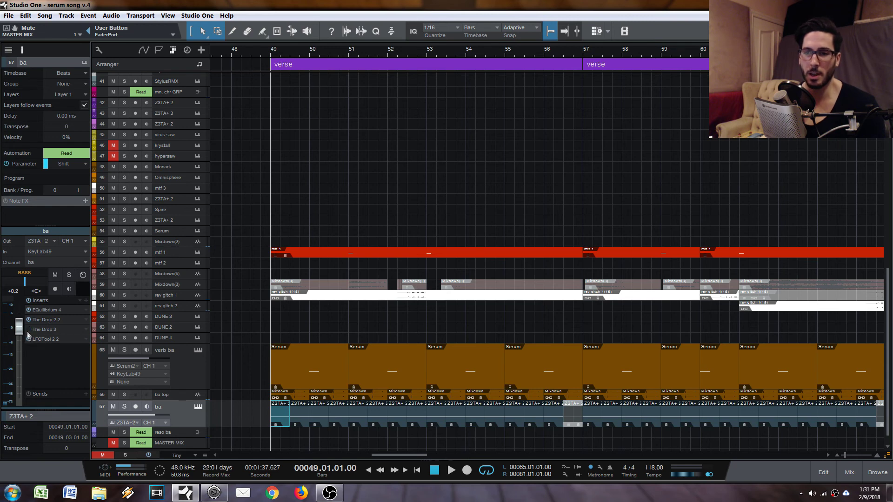
- Inspect the settings of The Drop 3 and The Drop 2 2 inserts on the bass channel, closing each window
{"action": "key", "text": "F11"}
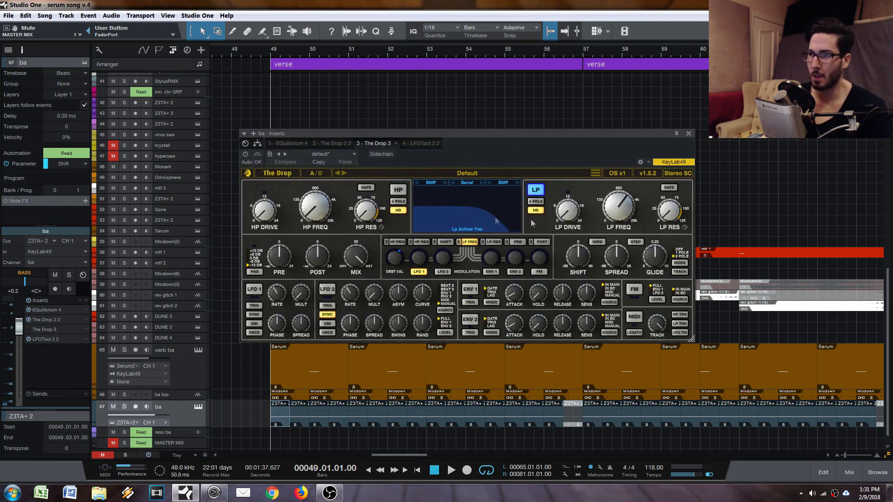
{"action": "left_click", "coordinate": [688, 133]}
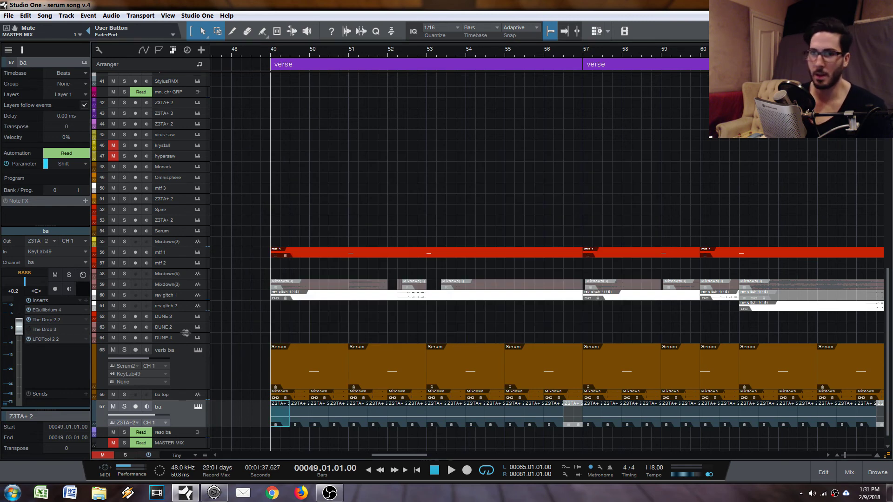
{"action": "double_click", "coordinate": [40, 321]}
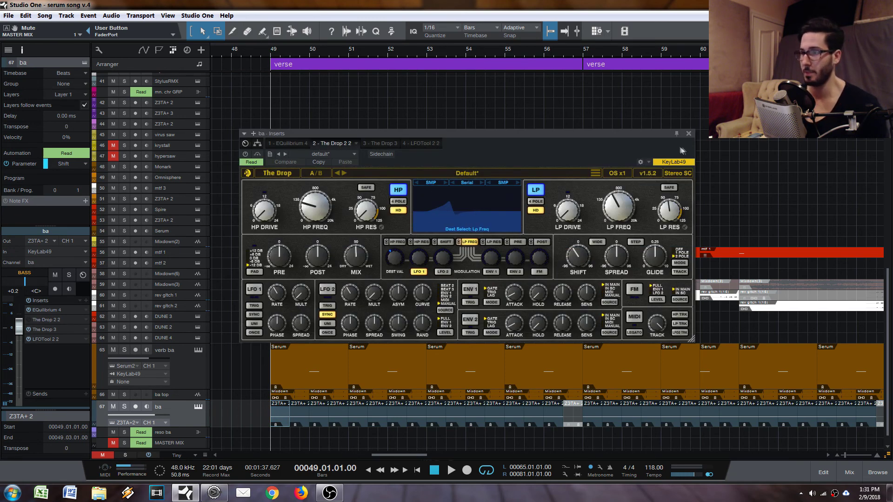
{"action": "left_click", "coordinate": [688, 133]}
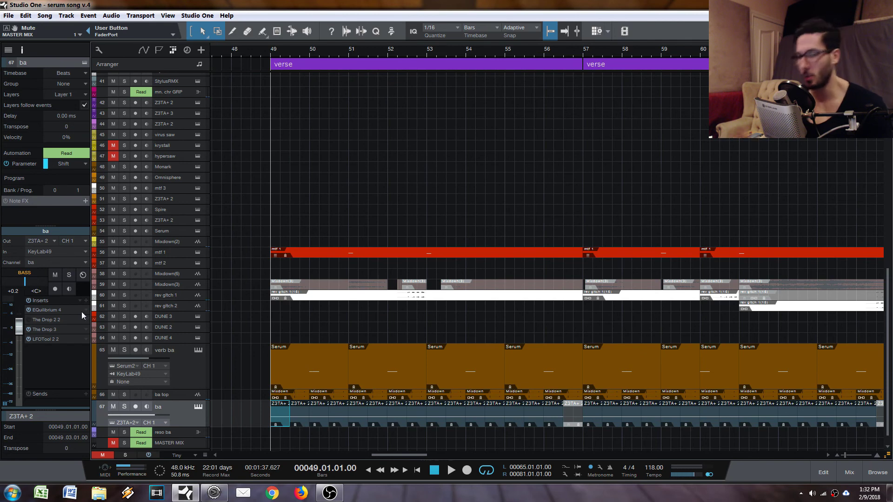
- Play the verse from bar 49 with The Drop 2 2 bypassed on the bass channel
{"action": "key", "text": "space"}
{"action": "key", "text": "space"}
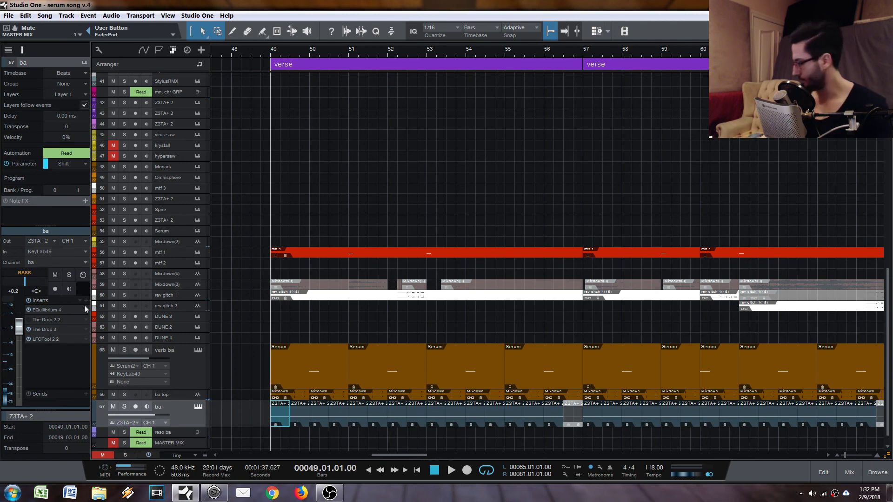
{"action": "key", "text": "space"}
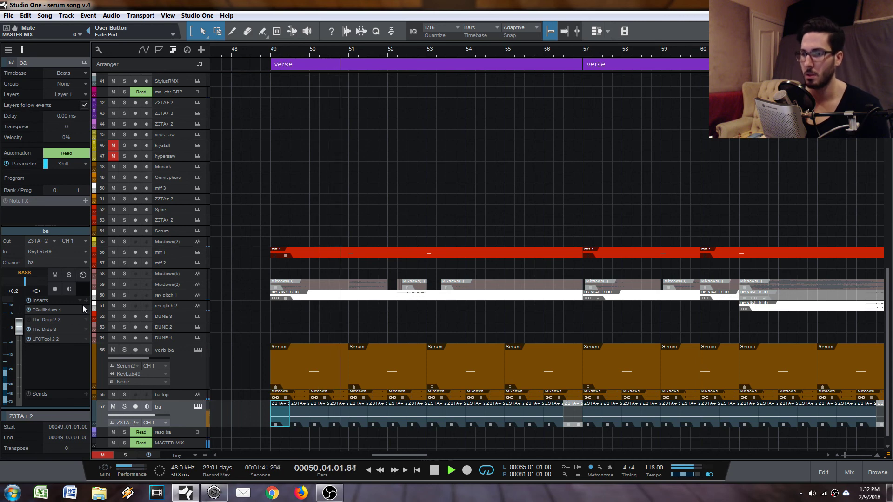
{"action": "key", "text": "space"}
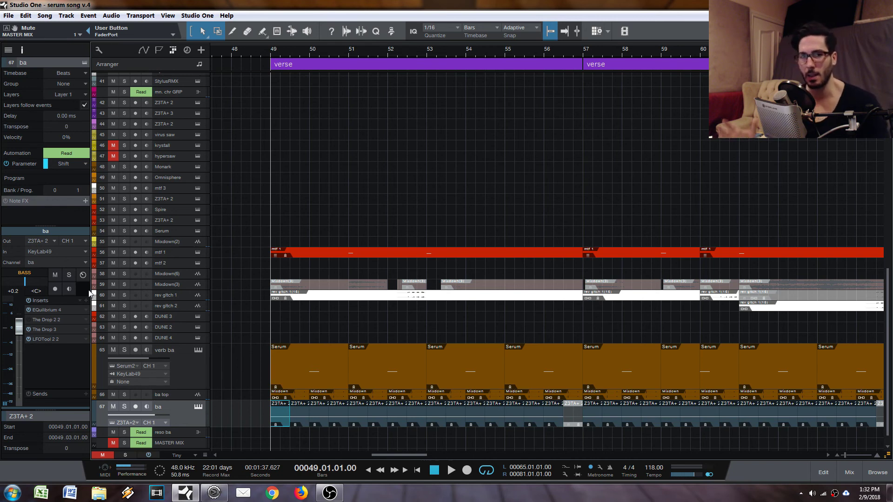
- Re-enable and open The Drop 2 2 on the bass channel, moving its window up clear of the verse clips
{"action": "double_click", "coordinate": [47, 320]}
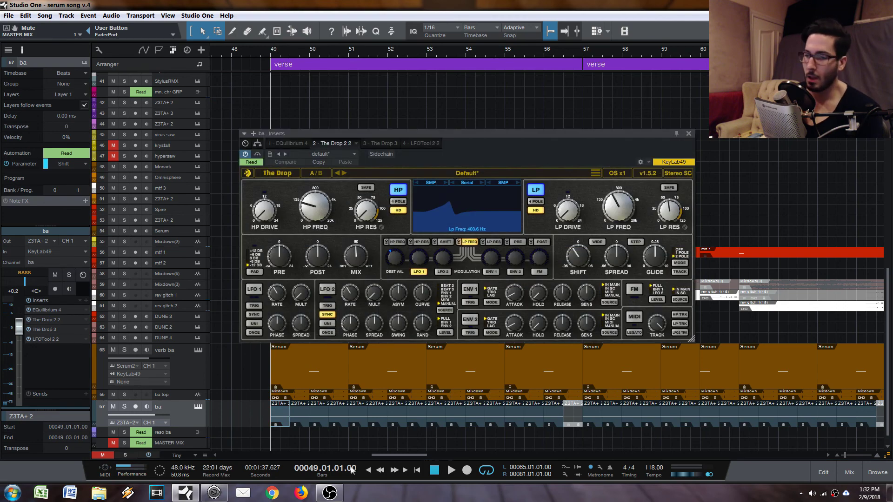
{"action": "left_click_drag", "start_coordinate": [478, 156], "coordinate": [514, 135]}
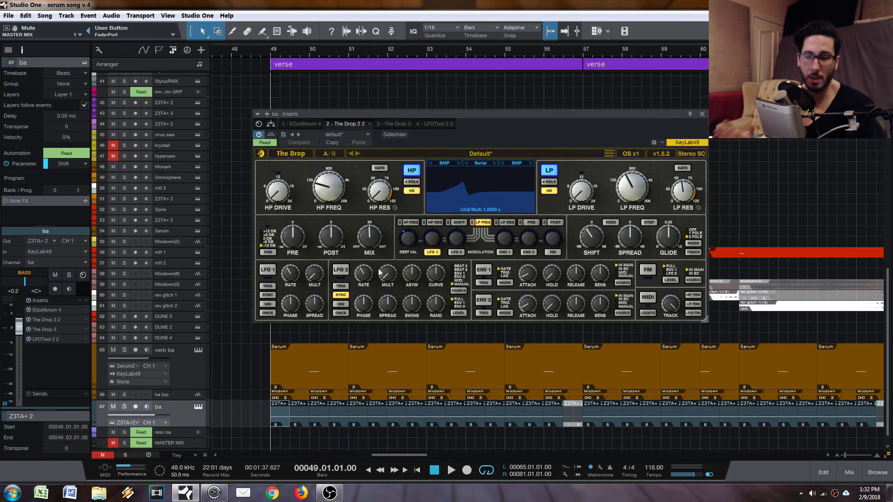
{"action": "left_click_drag", "start_coordinate": [522, 125], "coordinate": [522, 116]}
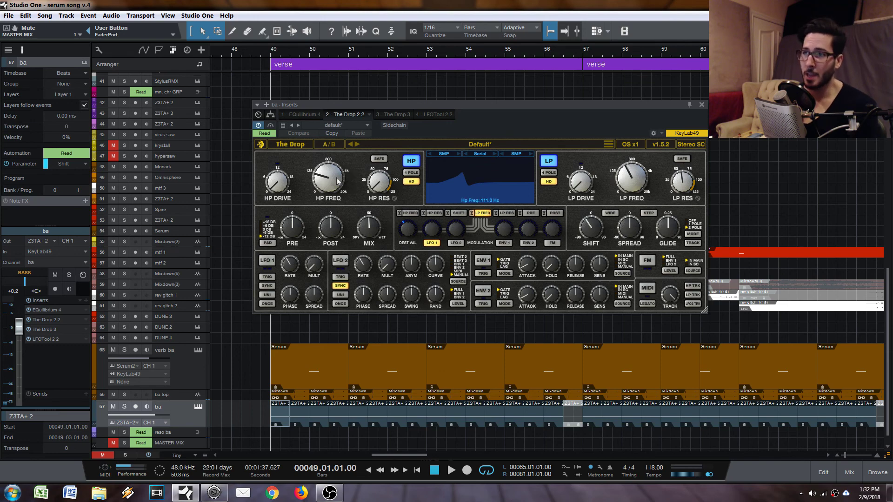
- Set The Drop 2 2's Mix to 100 % and play the soloed bass track from bar 49
{"action": "double_click", "coordinate": [370, 233]}
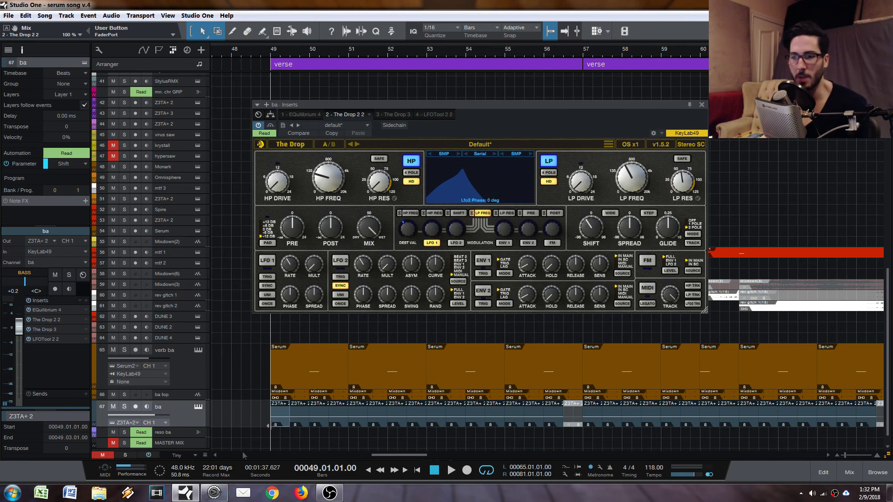
{"action": "left_click", "coordinate": [125, 406]}
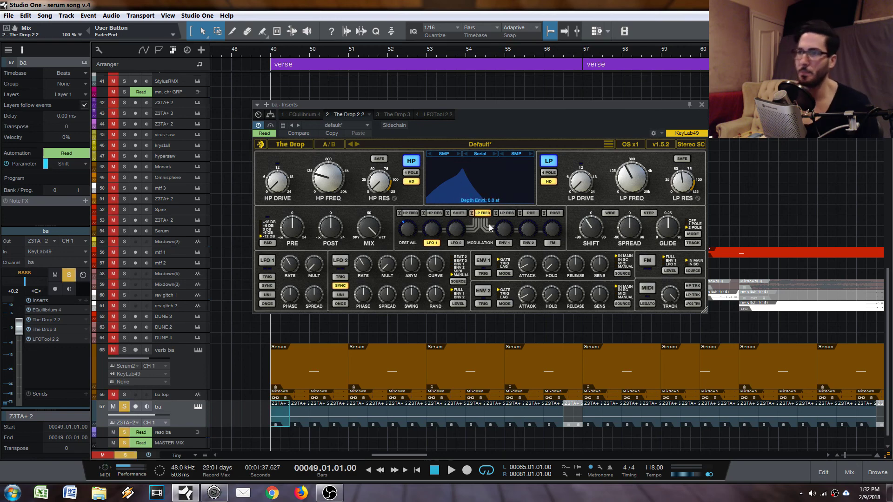
{"action": "key", "text": "space"}
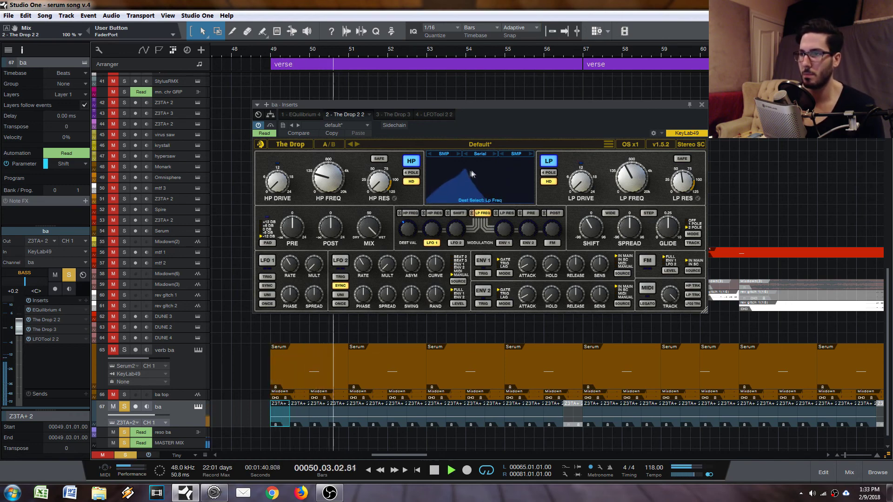
{"action": "key", "text": "space"}
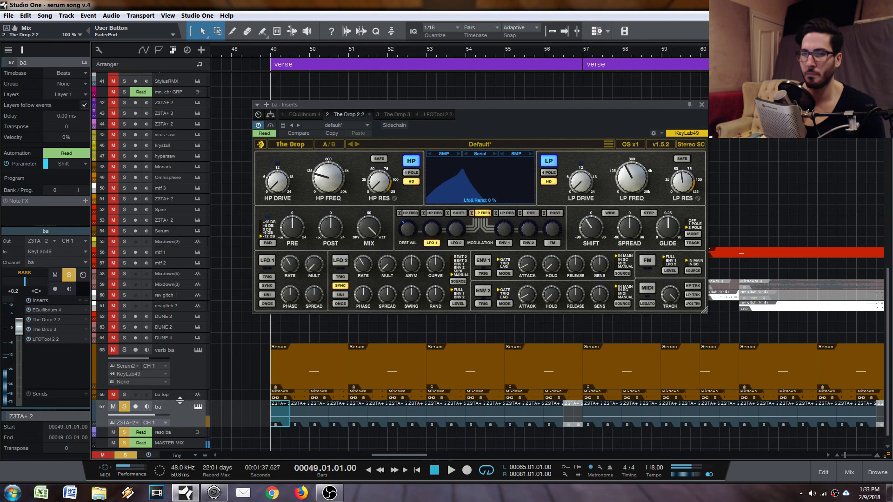
- Show the bass track's Shift automation in an enlarged lane, play it from bar 49, and unsolo the track
{"action": "key", "text": "a"}
{"action": "scroll", "coordinate": [233, 421], "scroll_direction": "down", "scroll_amount": 2}
{"action": "left_click_drag", "start_coordinate": [183, 412], "coordinate": [183, 498]}
{"action": "scroll", "coordinate": [283, 428], "scroll_direction": "down", "scroll_amount": 3}
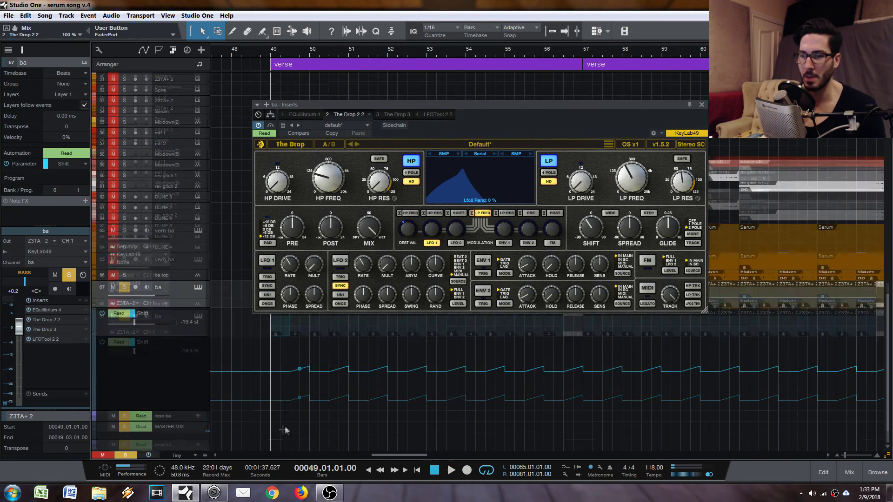
{"action": "key", "text": "space"}
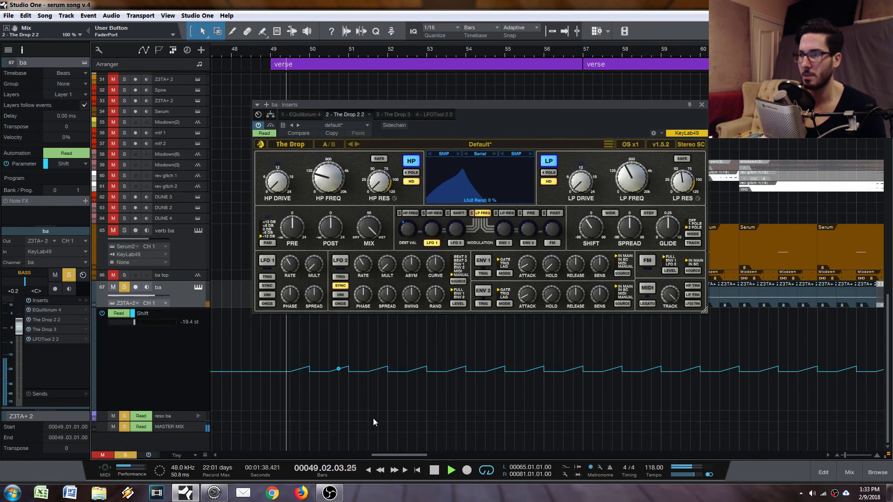
{"action": "key", "text": "space"}
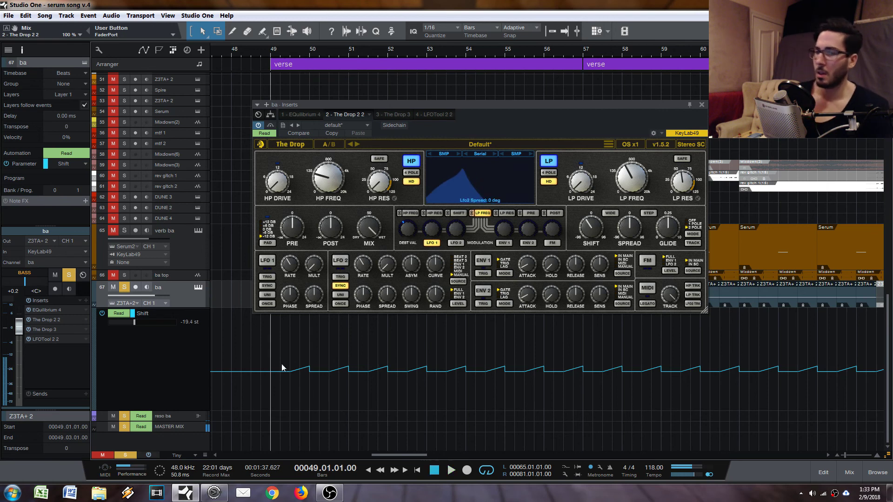
{"action": "left_click", "coordinate": [122, 288]}
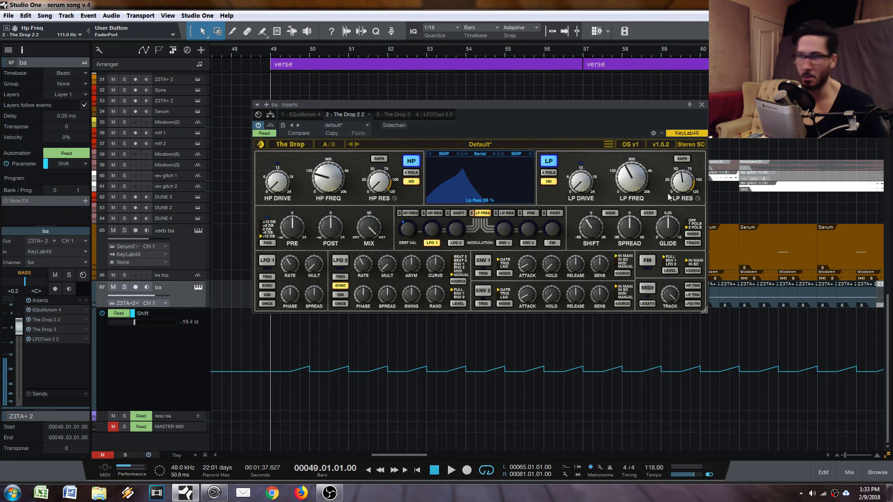
- Set The Drop 2 2's LP Res to 61 % and its Mix to 71 %
{"action": "left_click_drag", "start_coordinate": [686, 178], "coordinate": [687, 184]}
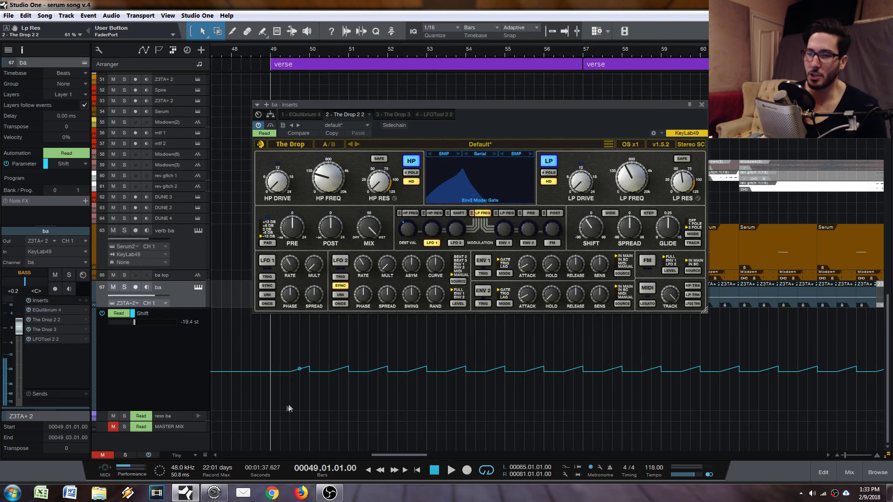
{"action": "left_click", "coordinate": [139, 328]}
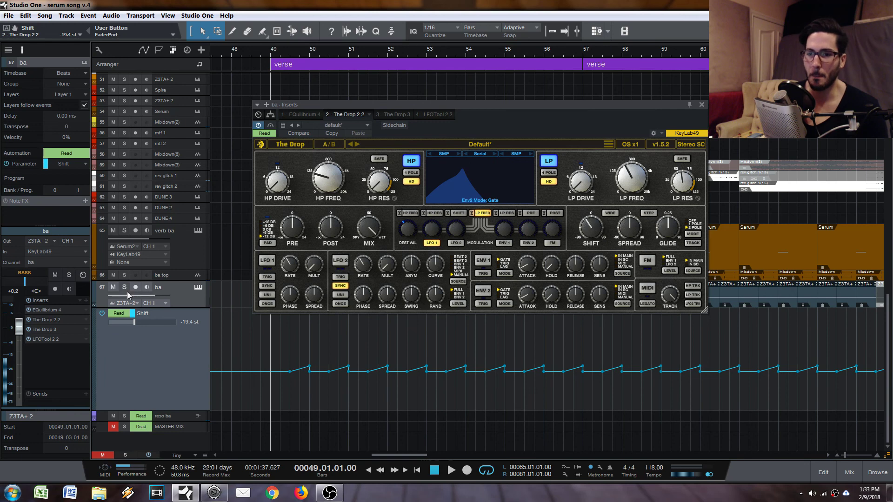
{"action": "left_click_drag", "start_coordinate": [382, 238], "coordinate": [352, 238]}
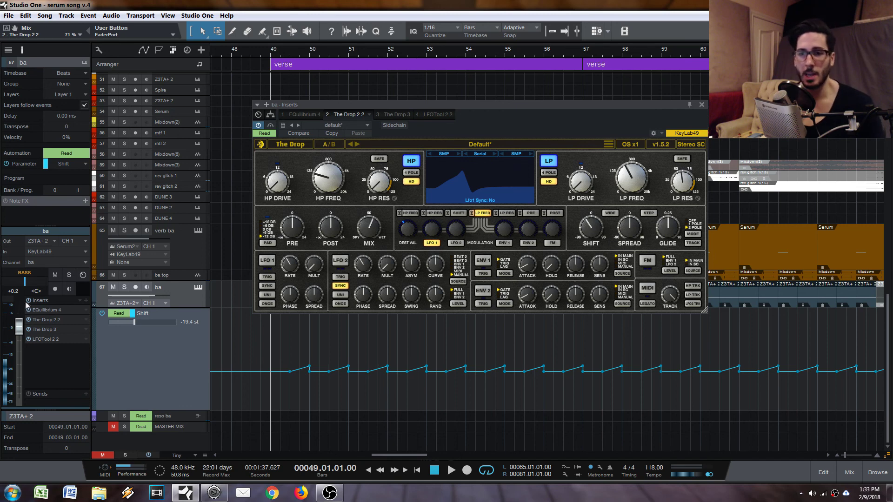
- Bypass all inserts on the bass channel and play the soloed bass track from bar 49
{"action": "left_click", "coordinate": [124, 287]}
{"action": "key", "text": "space"}
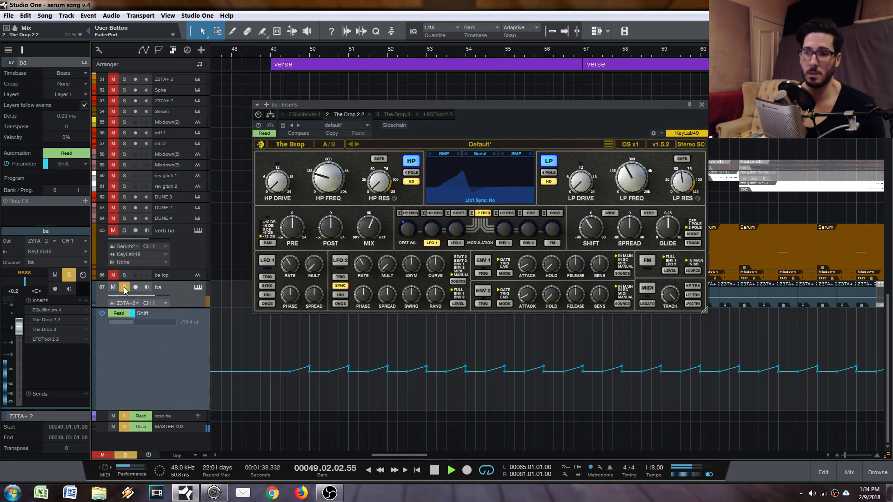
{"action": "key", "text": "space"}
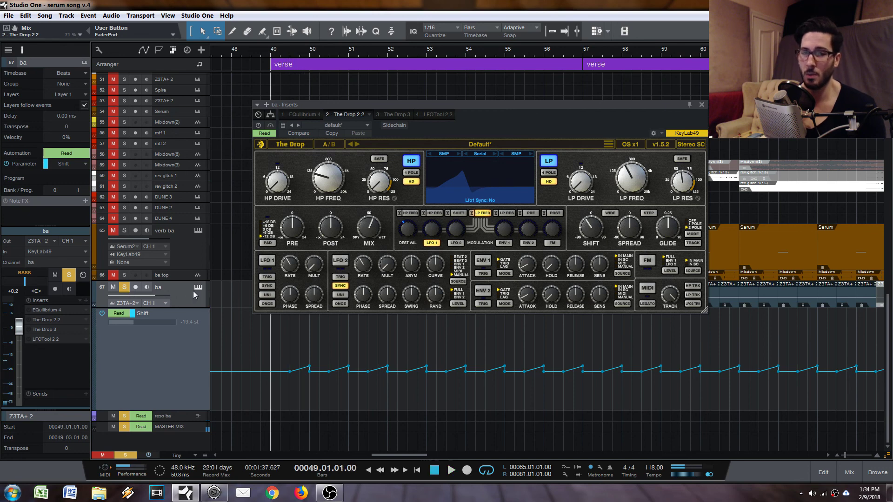
- Re-enable The Drop 3 and The Drop 2 2 in turn while playing the soloed bass from bar 49
{"action": "left_click", "coordinate": [35, 330]}
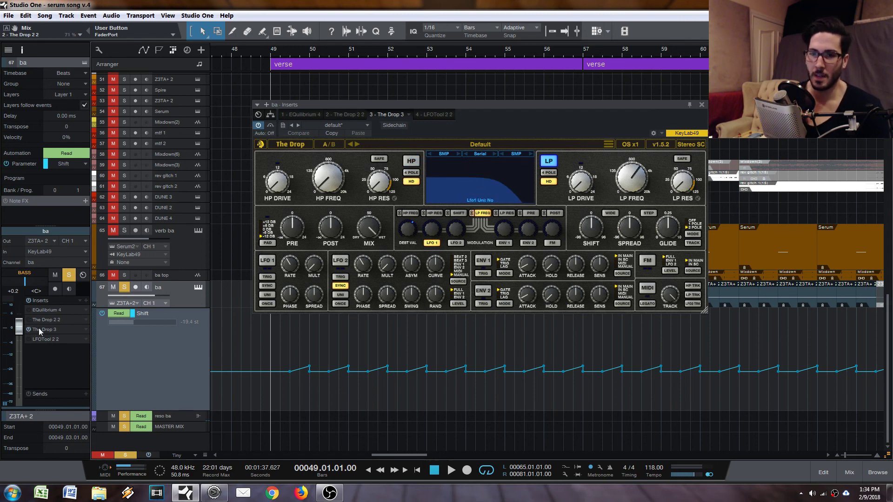
{"action": "key", "text": "space"}
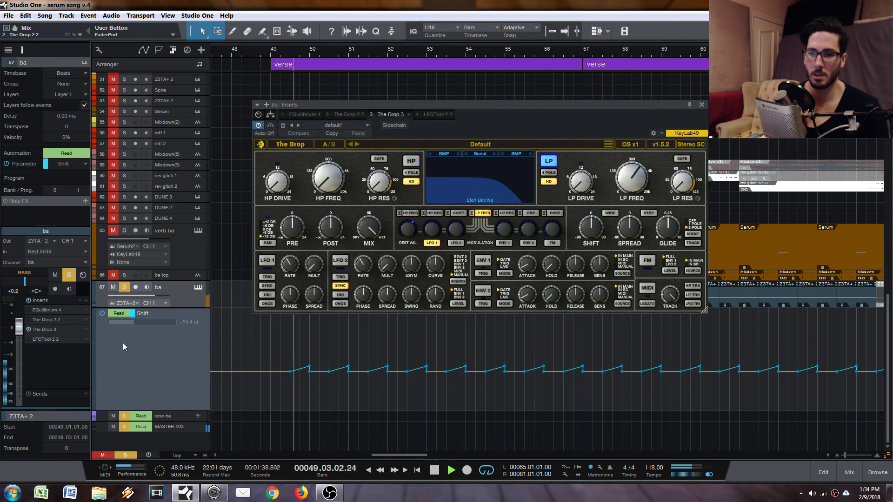
{"action": "key", "text": "space"}
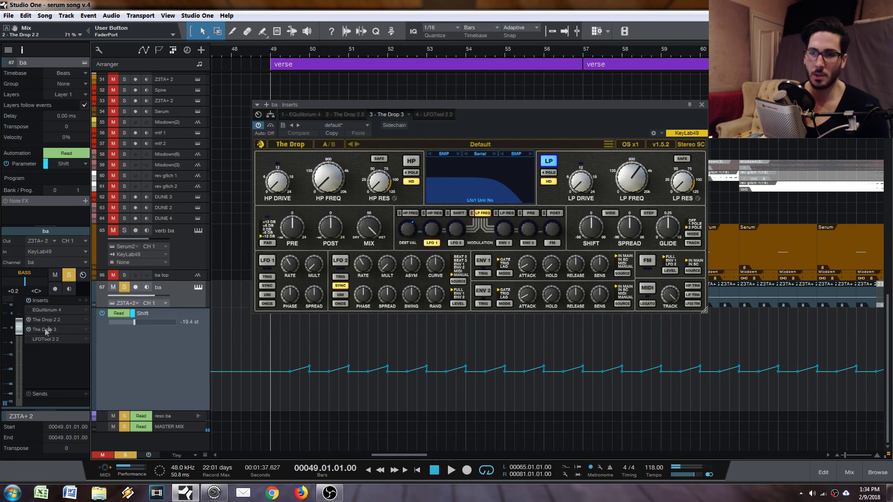
- Show The Drop 2 2's settings, unsolo the bass track, and briefly play the verse with the full mix
{"action": "left_click", "coordinate": [48, 321]}
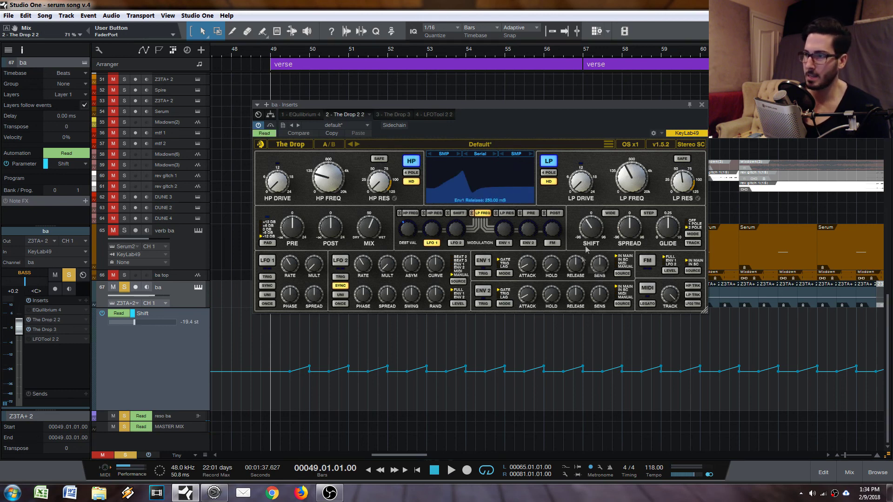
{"action": "key", "text": "s"}
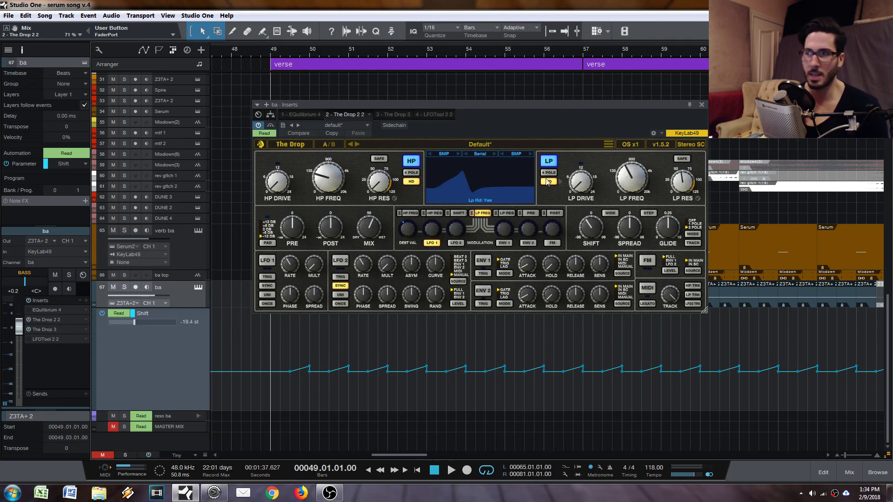
{"action": "key", "text": "space"}
{"action": "key", "text": "space"}
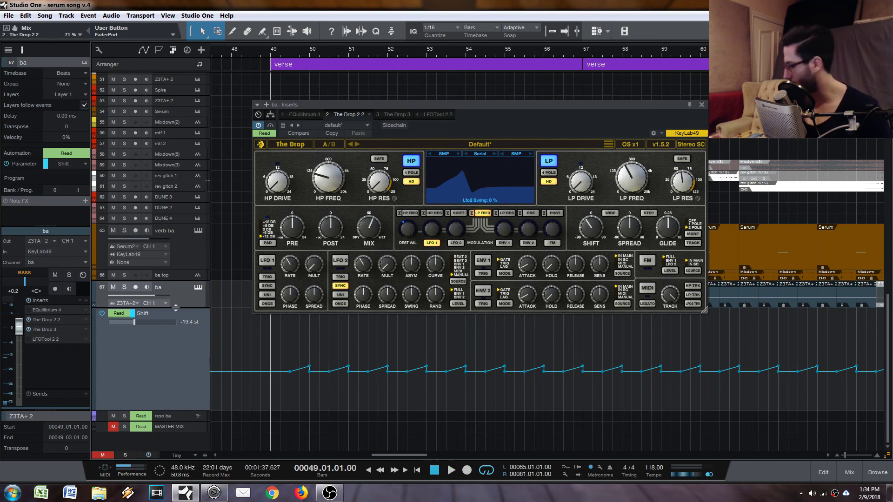
- Unmute the master mix, re-enable EQuilibrium 4 and LFOTool 2 2 on the bass channel, and play the verse with the full mix
{"action": "left_click", "coordinate": [113, 426]}
{"action": "key", "text": "space"}
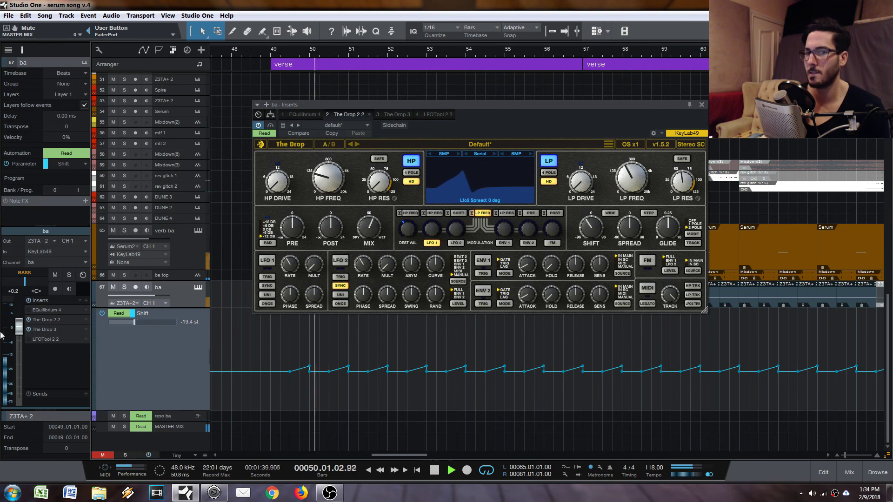
{"action": "key", "text": "space"}
{"action": "left_click", "coordinate": [28, 311]}
{"action": "left_click", "coordinate": [28, 340]}
{"action": "key", "text": "space"}
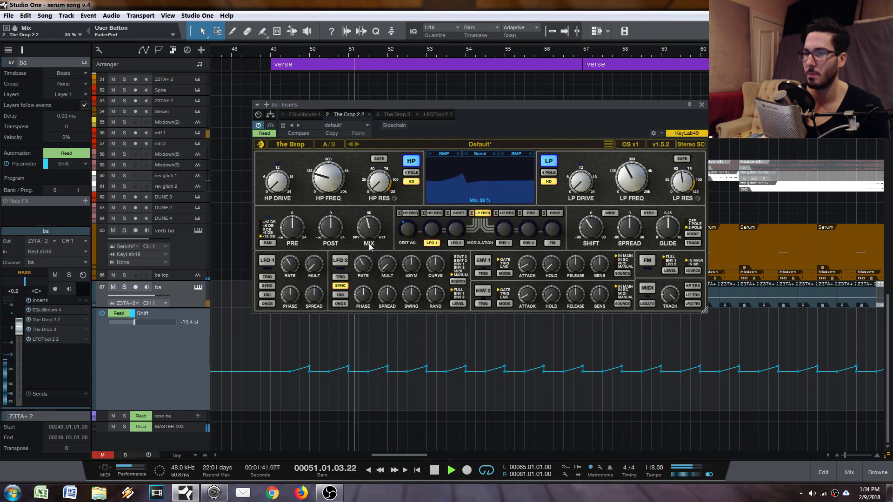
- Sweep The Drop 2 2's Mix and bring it to 47 % during playback, then stop and close the plug-in window
{"action": "left_click_drag", "start_coordinate": [370, 246], "coordinate": [370, 267]}
{"action": "left_click_drag", "start_coordinate": [370, 267], "coordinate": [366, 242]}
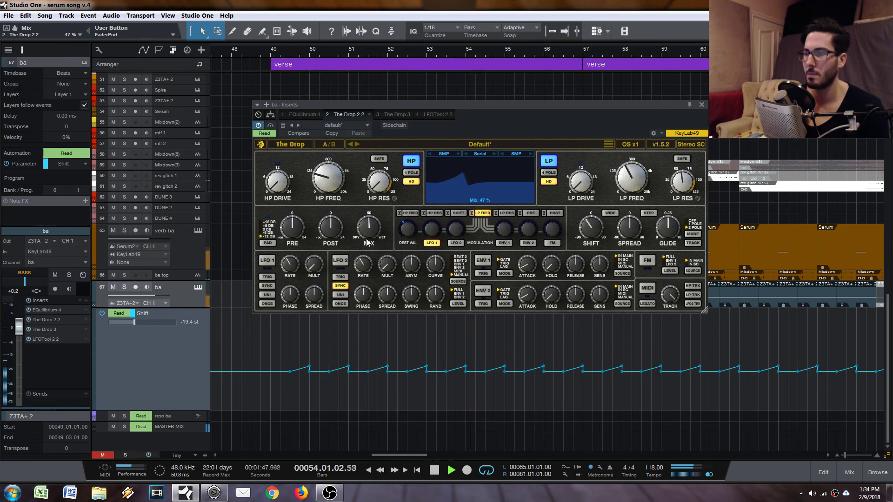
{"action": "key", "text": "space"}
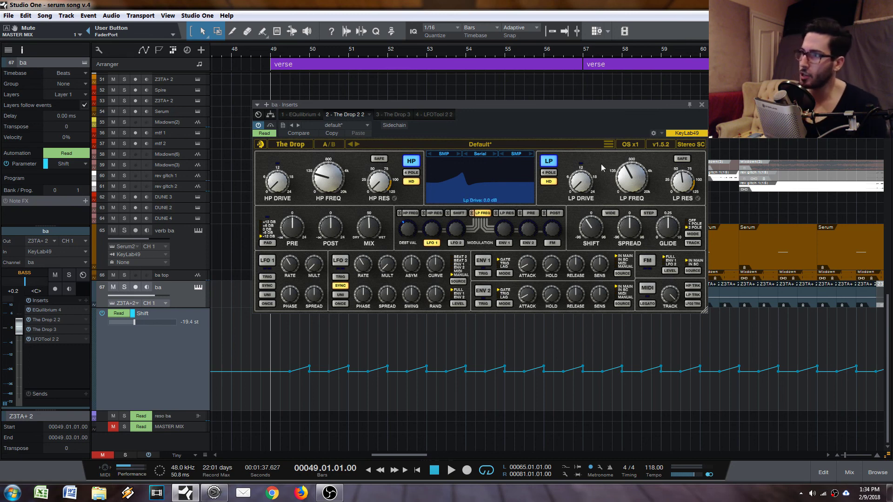
{"action": "left_click", "coordinate": [702, 105]}
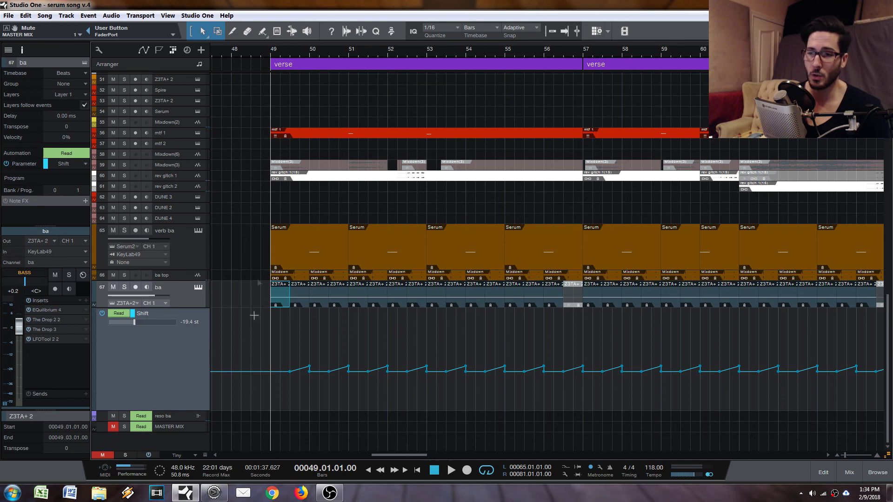
- Bypass The Drop 2 2 on the bass channel and add a send to FX 5
{"action": "left_click_drag", "start_coordinate": [192, 307], "coordinate": [193, 321]}
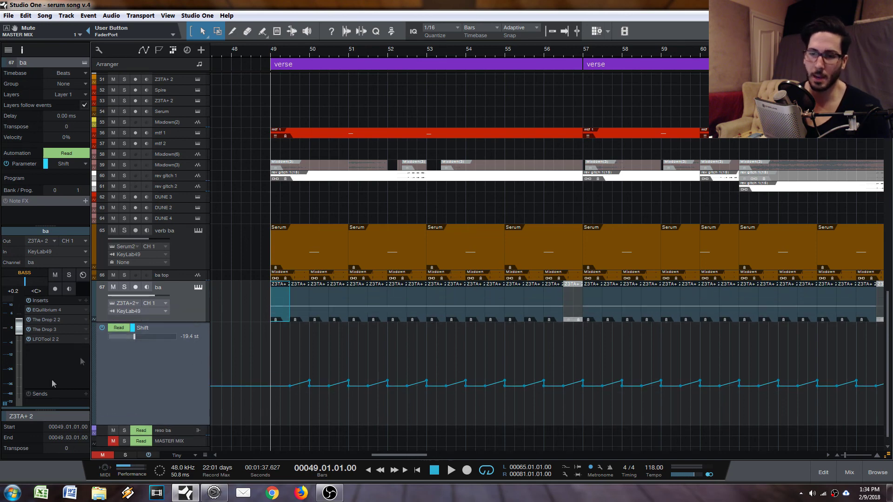
{"action": "left_click", "coordinate": [29, 319]}
{"action": "left_click_drag", "start_coordinate": [55, 392], "coordinate": [60, 369]}
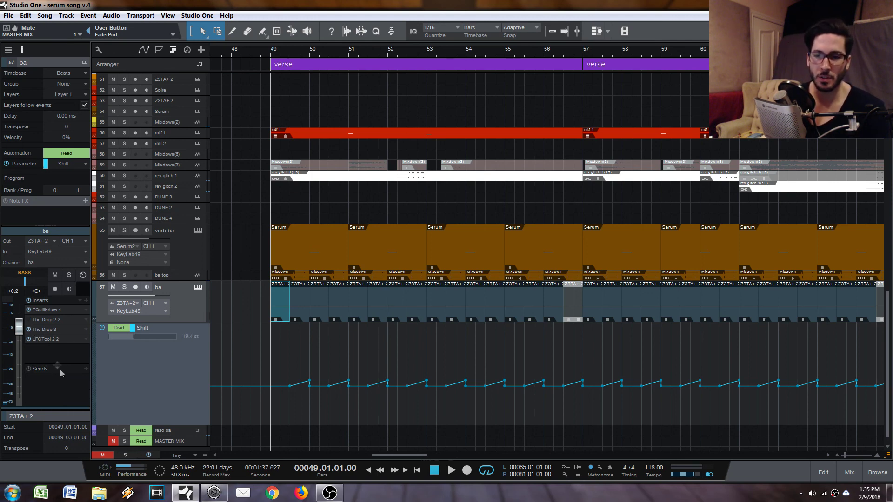
{"action": "left_click", "coordinate": [84, 370]}
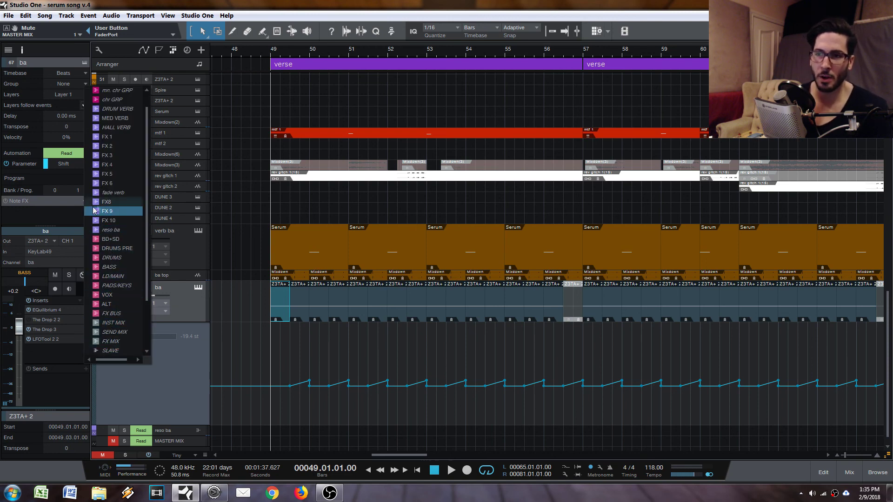
{"action": "left_click", "coordinate": [116, 175]}
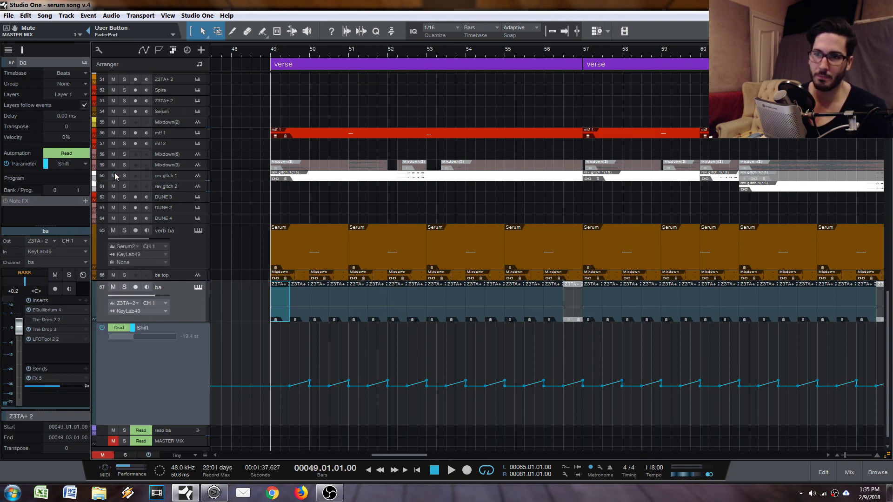
- Show the FX 5 channel in the mixer with its insert rack expanded
{"action": "right_click", "coordinate": [85, 378]}
{"action": "scroll", "coordinate": [116, 346], "scroll_direction": "down", "scroll_amount": 3}
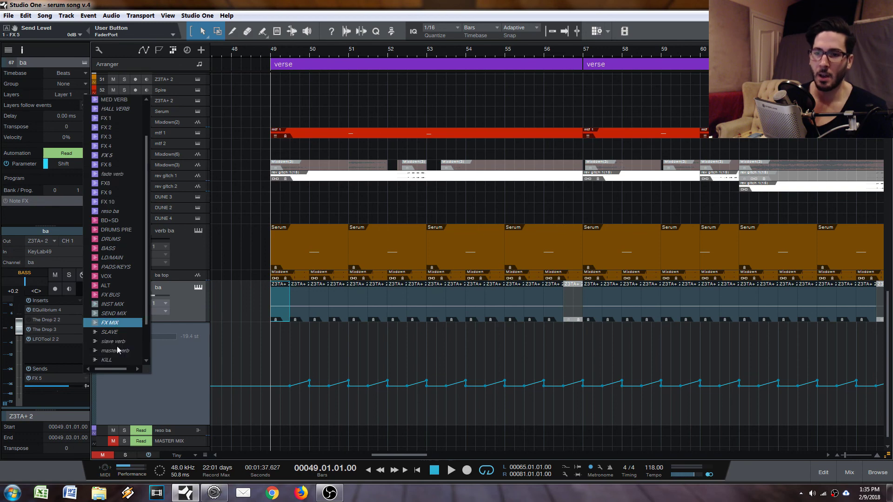
{"action": "left_click", "coordinate": [118, 342]}
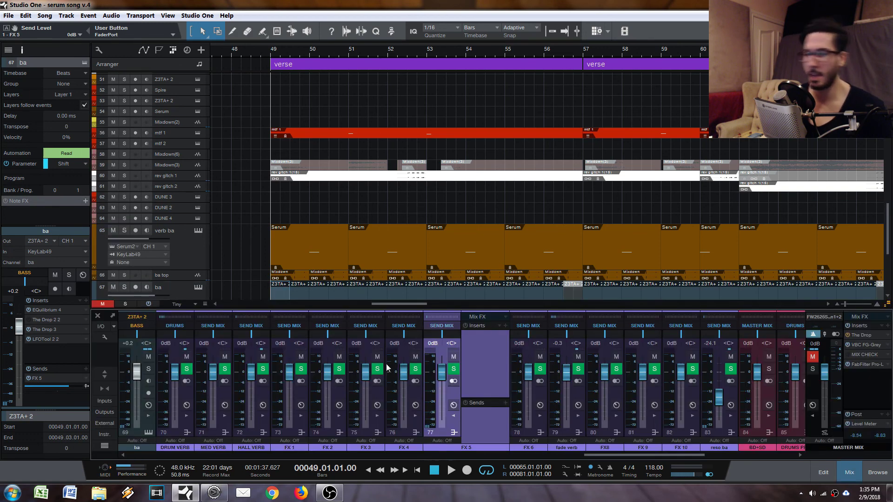
{"action": "left_click", "coordinate": [506, 326]}
{"action": "type", "text": "eq"}
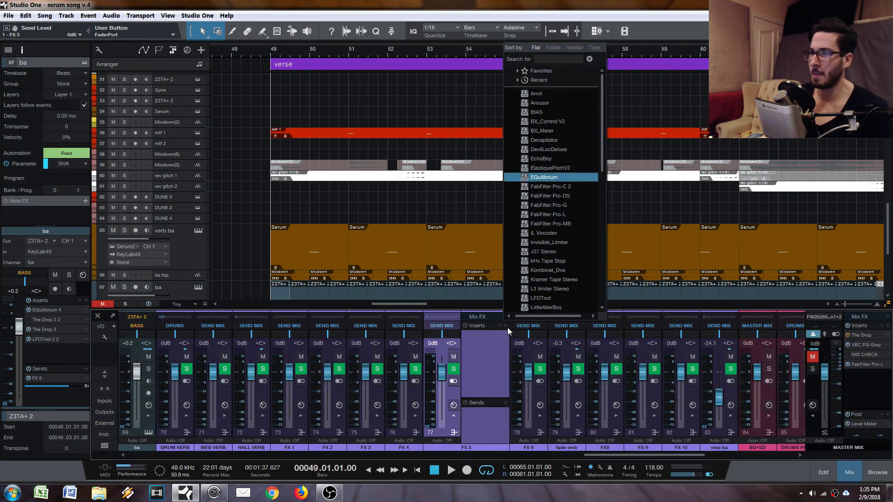
{"action": "key", "text": "Return"}
{"action": "left_click_drag", "start_coordinate": [265, 243], "coordinate": [308, 244]}
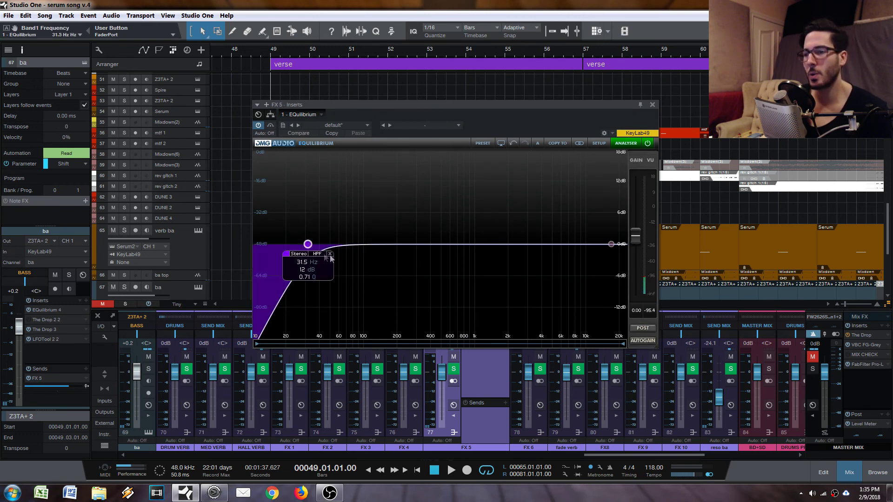
{"action": "left_click", "coordinate": [329, 254]}
{"action": "left_click", "coordinate": [652, 105]}
{"action": "right_click", "coordinate": [501, 336]}
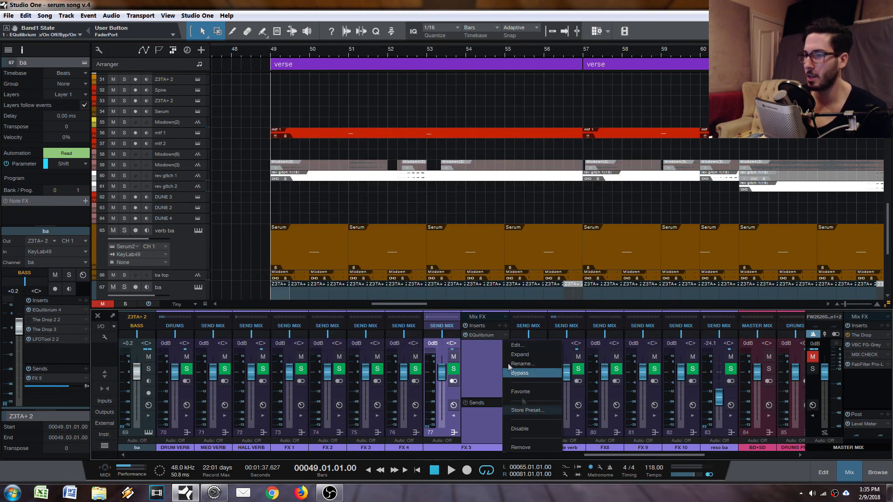
{"action": "left_click", "coordinate": [525, 371]}
- Insert The Drop on the FX 5 channel and enable its high-pass filter
{"action": "left_click", "coordinate": [505, 326]}
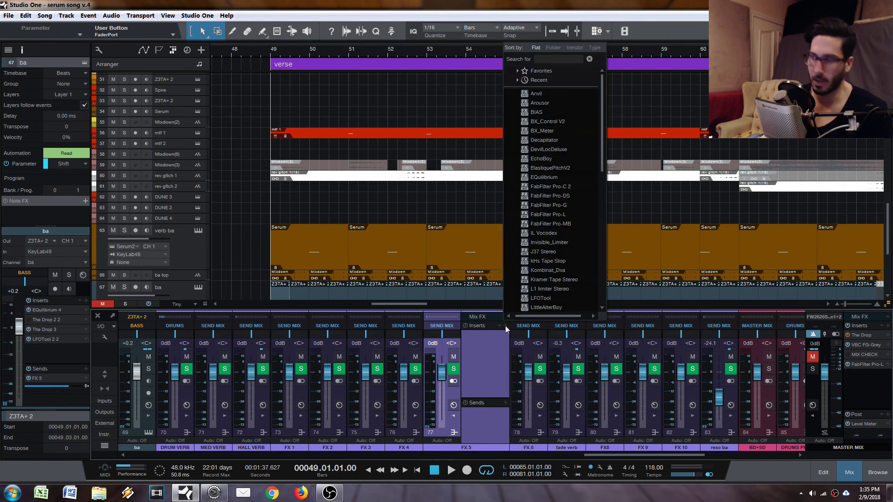
{"action": "key", "text": "t"}
{"action": "key", "text": "Return"}
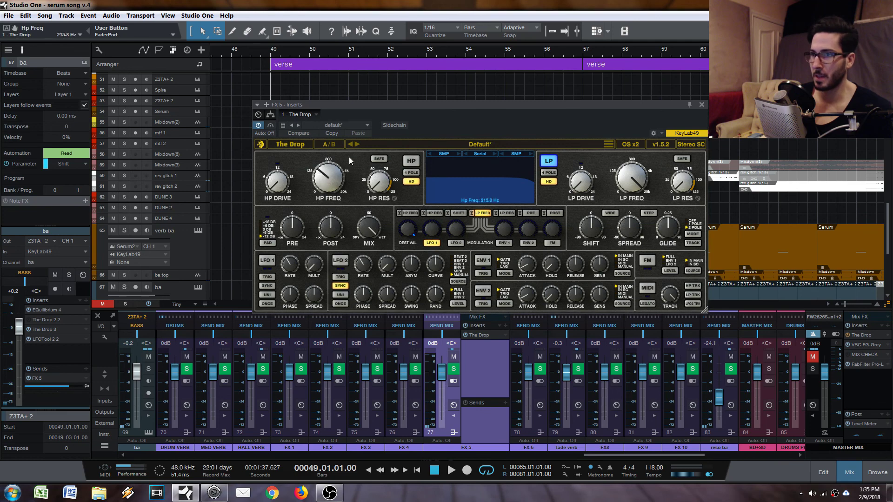
{"action": "left_click", "coordinate": [411, 161]}
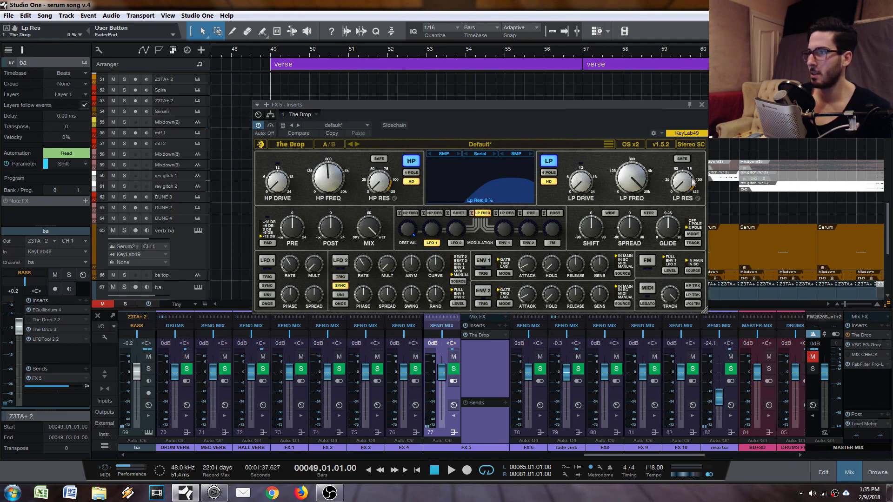
- Lower The Drop's LP Freq, raise its LP Res, and set Shift to -9.5 st to form a resonant band on FX 5
{"action": "left_click_drag", "start_coordinate": [632, 179], "coordinate": [625, 202]}
{"action": "left_click_drag", "start_coordinate": [682, 183], "coordinate": [686, 145]}
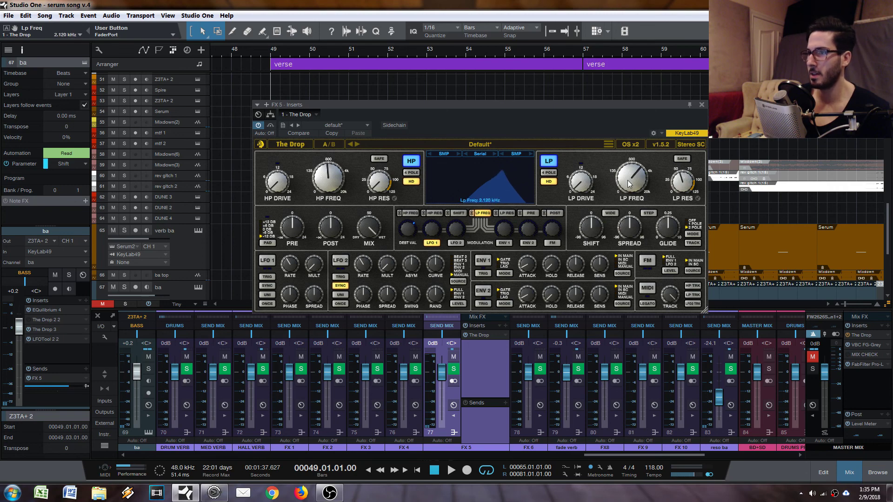
{"action": "left_click", "coordinate": [595, 227]}
{"action": "left_click_drag", "start_coordinate": [594, 227], "coordinate": [595, 241]}
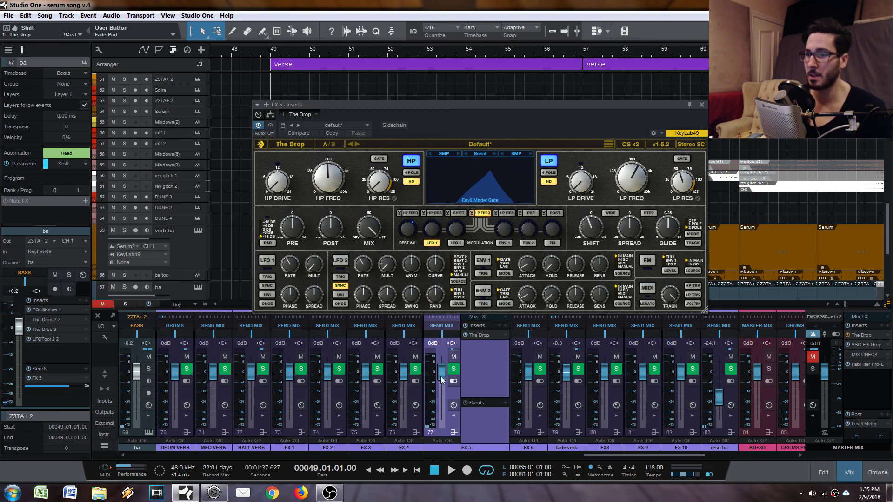
{"action": "left_click_drag", "start_coordinate": [473, 105], "coordinate": [425, 87]}
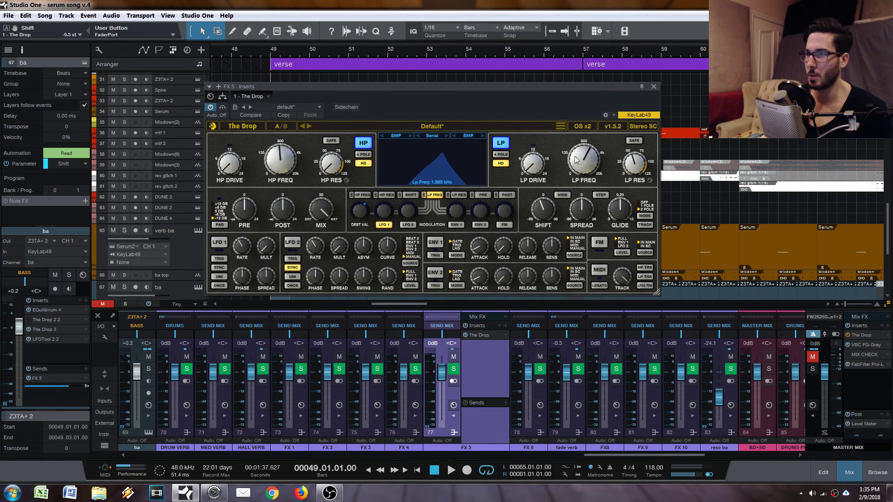
{"action": "mouse_move", "coordinate": [582, 163]}
{"action": "left_mouse_down"}
{"action": "mouse_move", "coordinate": [579, 174]}
{"action": "mouse_move", "coordinate": [580, 154]}
{"action": "left_mouse_up"}
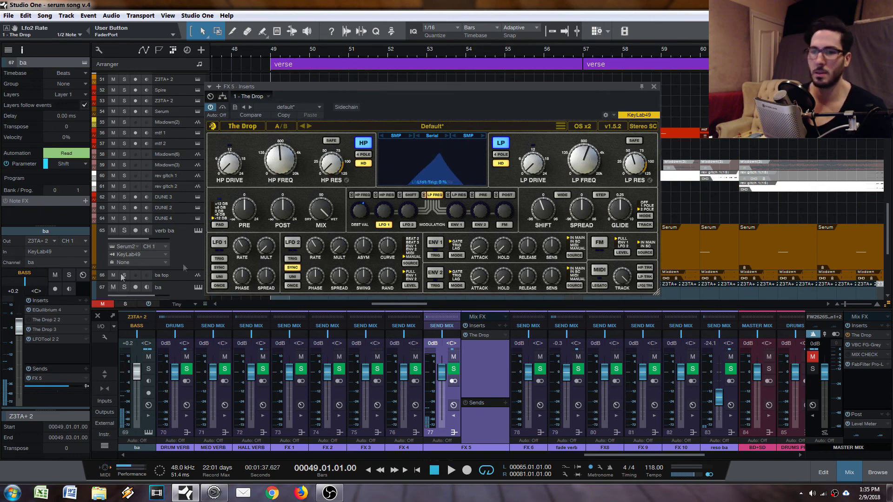
- Sweep The Drop's Shift and bring it to -23.8 st while the verse plays, then stop playback and mute the master mix
{"action": "key", "text": "space"}
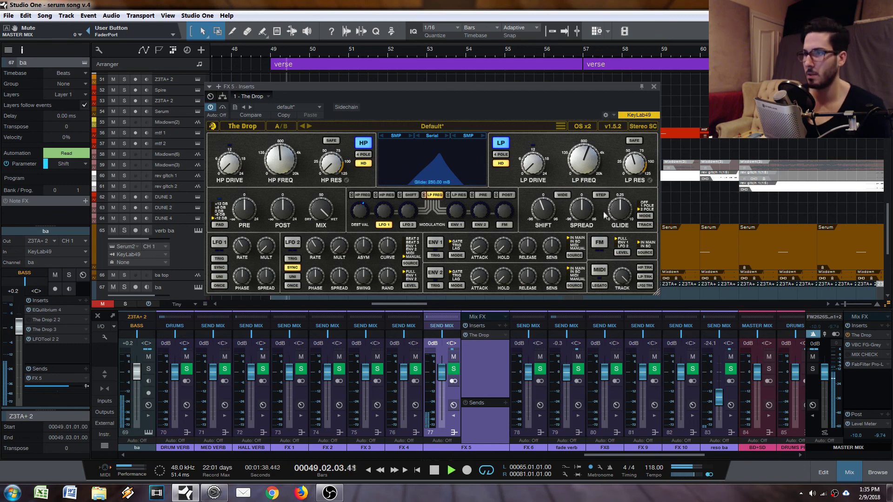
{"action": "mouse_move", "coordinate": [546, 208]}
{"action": "left_mouse_down"}
{"action": "mouse_move", "coordinate": [539, 230]}
{"action": "mouse_move", "coordinate": [535, 219]}
{"action": "left_mouse_up"}
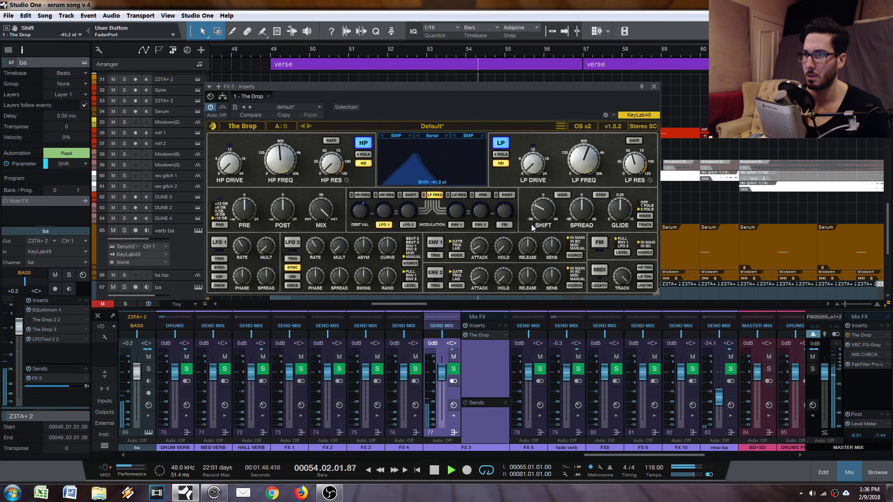
{"action": "key", "text": "space"}
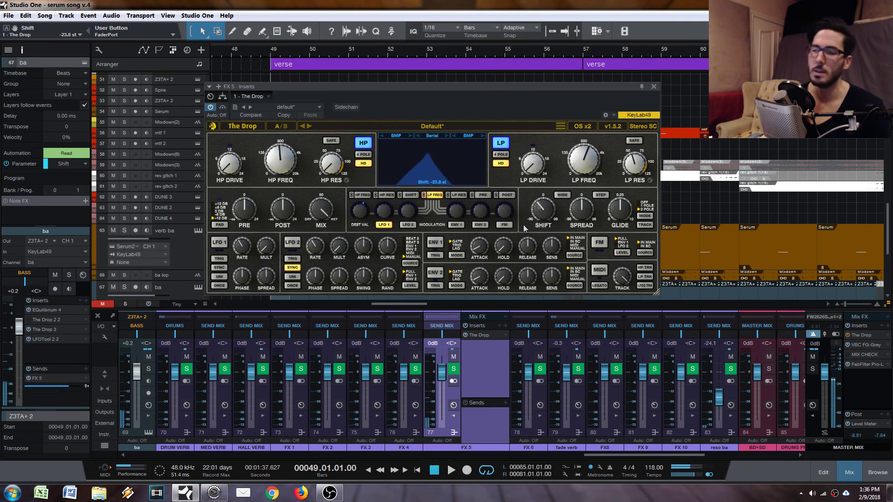
{"action": "key", "text": "m"}
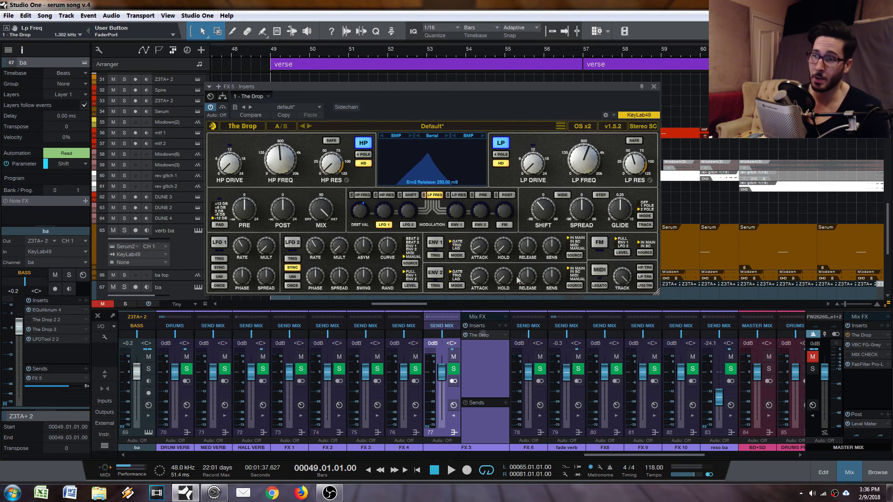
- Try FabFilter Pro-MB on FX 5 with a compression band, adjusting its range and setting the high crossover to about 795 Hz
{"action": "left_click", "coordinate": [505, 325]}
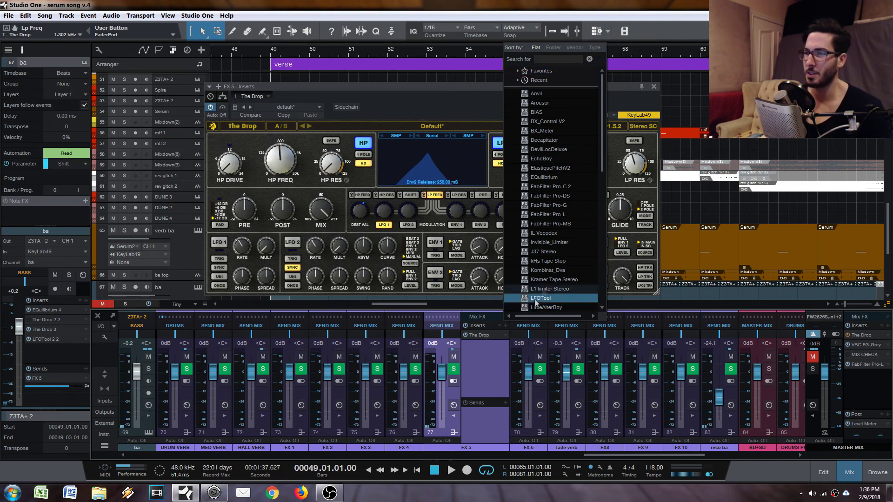
{"action": "left_click", "coordinate": [550, 224]}
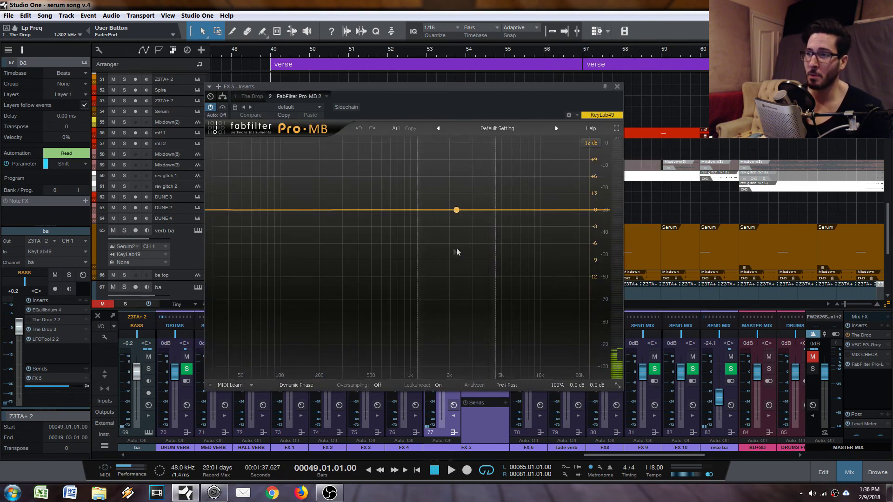
{"action": "left_click", "coordinate": [456, 247]}
{"action": "left_click_drag", "start_coordinate": [485, 278], "coordinate": [702, 263]}
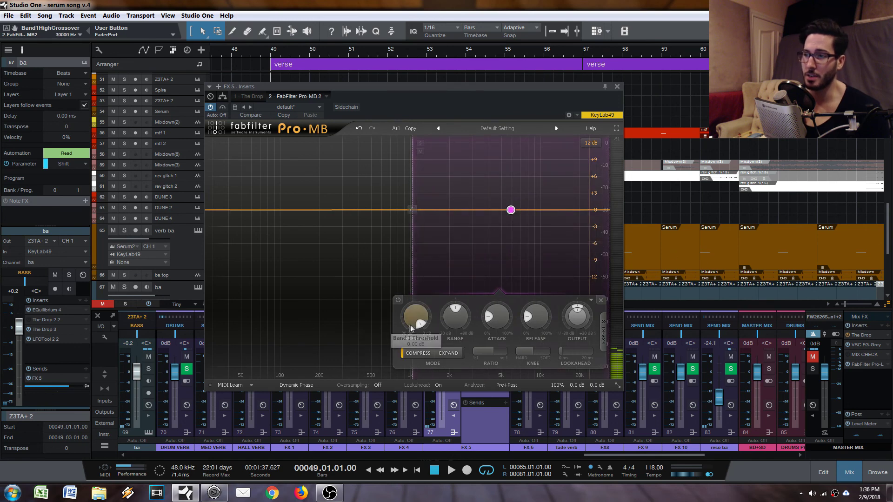
{"action": "left_click_drag", "start_coordinate": [461, 324], "coordinate": [434, 344]}
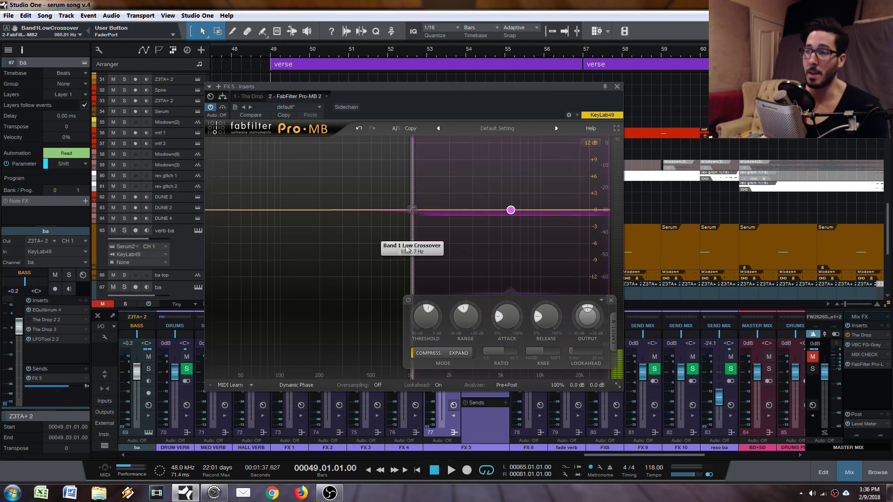
{"action": "left_click_drag", "start_coordinate": [413, 263], "coordinate": [328, 263]}
{"action": "left_click_drag", "start_coordinate": [607, 277], "coordinate": [403, 287]}
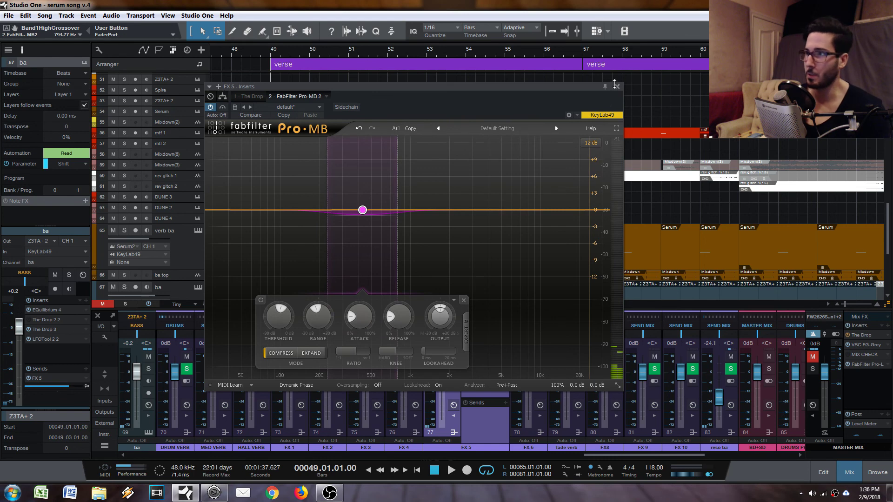
- Close the FabFilter Pro-MB window and remove the plug-in from FX 5
{"action": "left_click", "coordinate": [616, 87]}
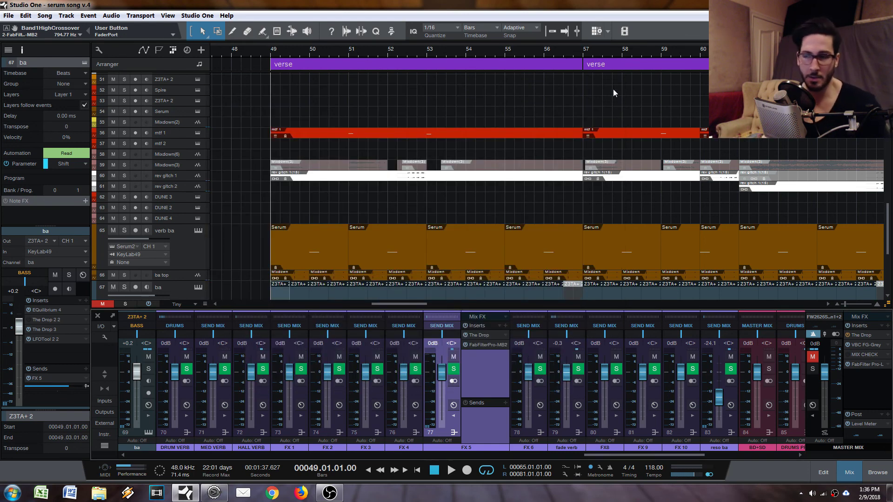
{"action": "right_click", "coordinate": [503, 346]}
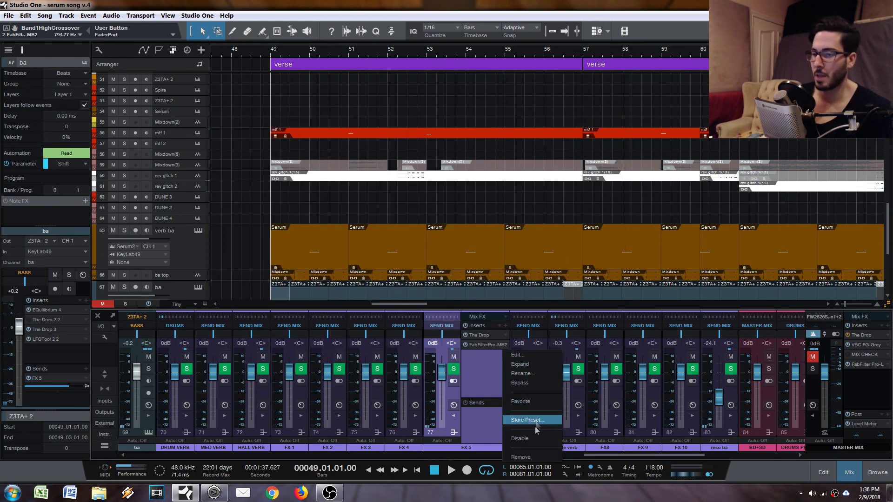
{"action": "left_click", "coordinate": [533, 457]}
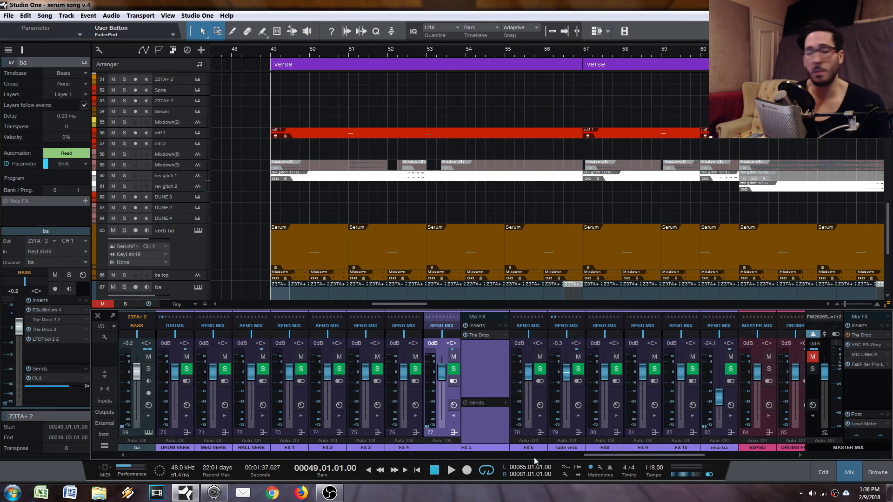